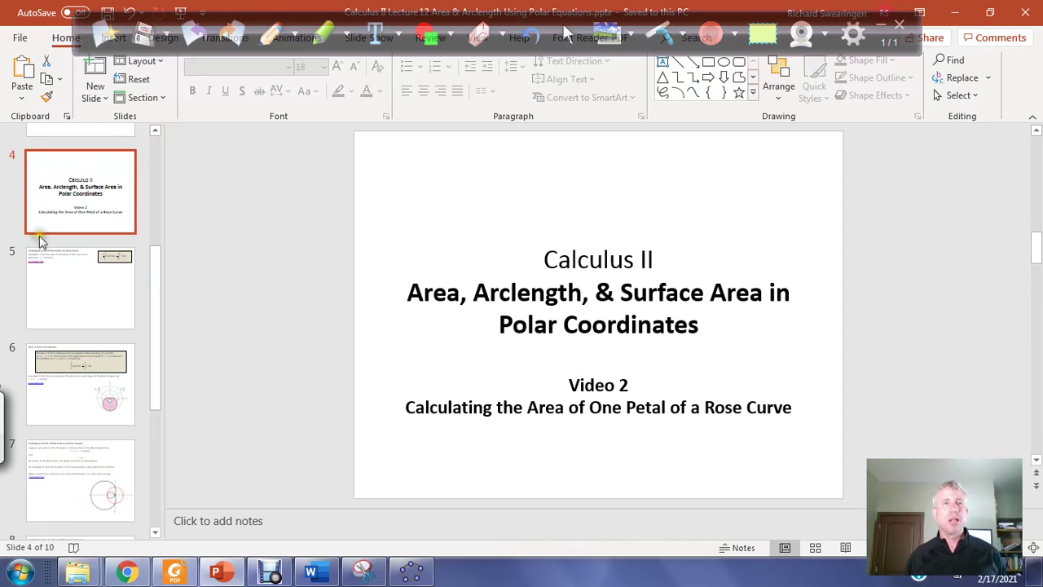
- Show slide 5's one-petal area example and highlight the equation r = 5cos(4θ)
click(65, 291)
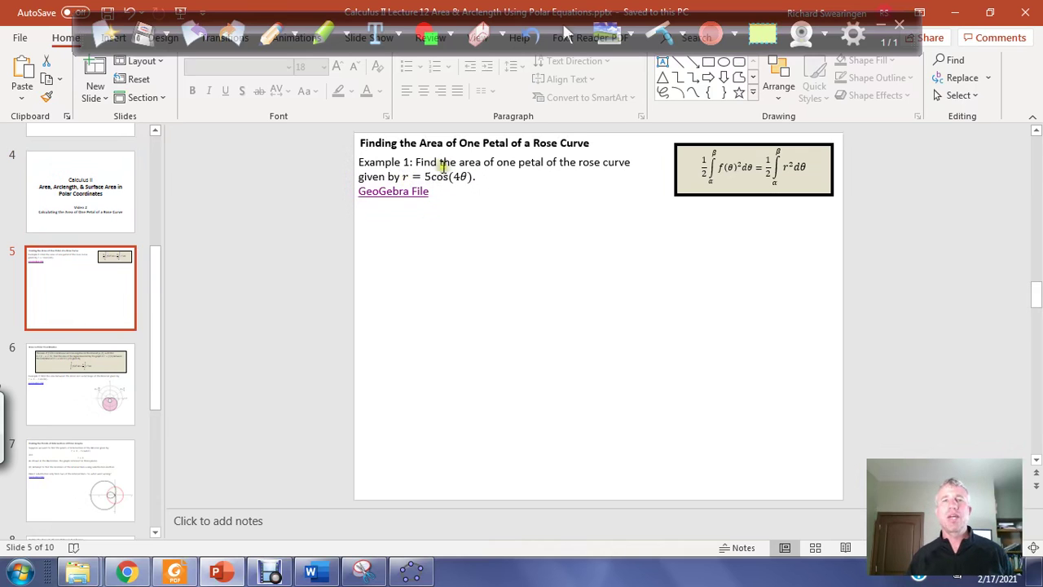
drag(402, 176, 477, 177)
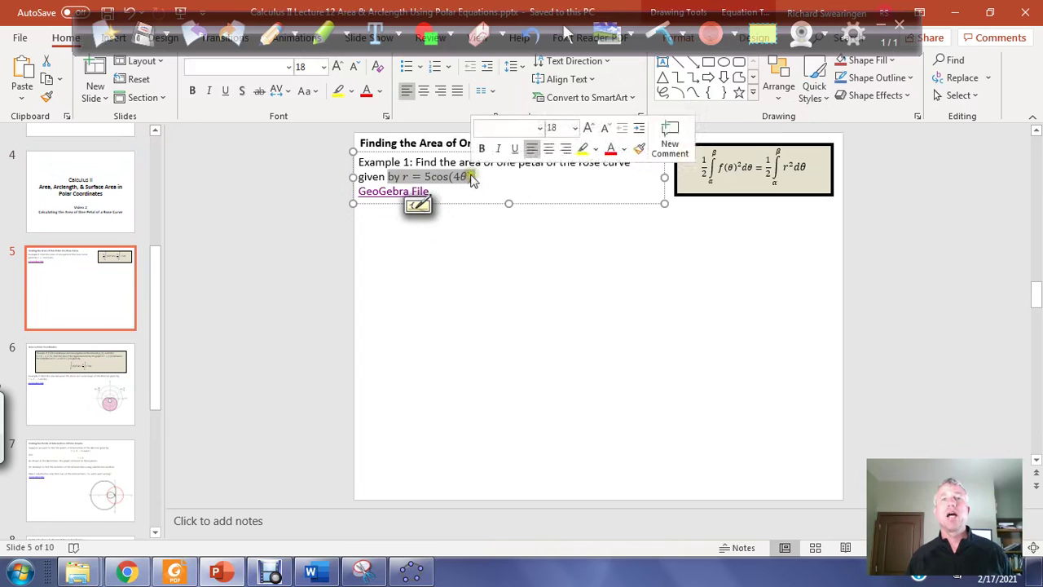
click(516, 326)
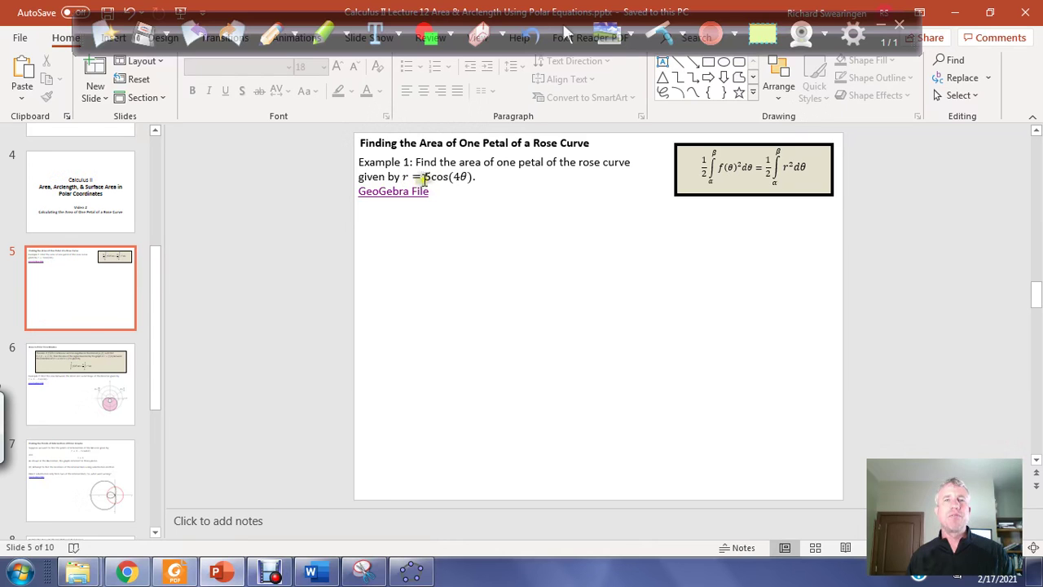
- Switch to GeoGebra and narrow the algebra panel so the eight-petal rose fills the window
click(401, 581)
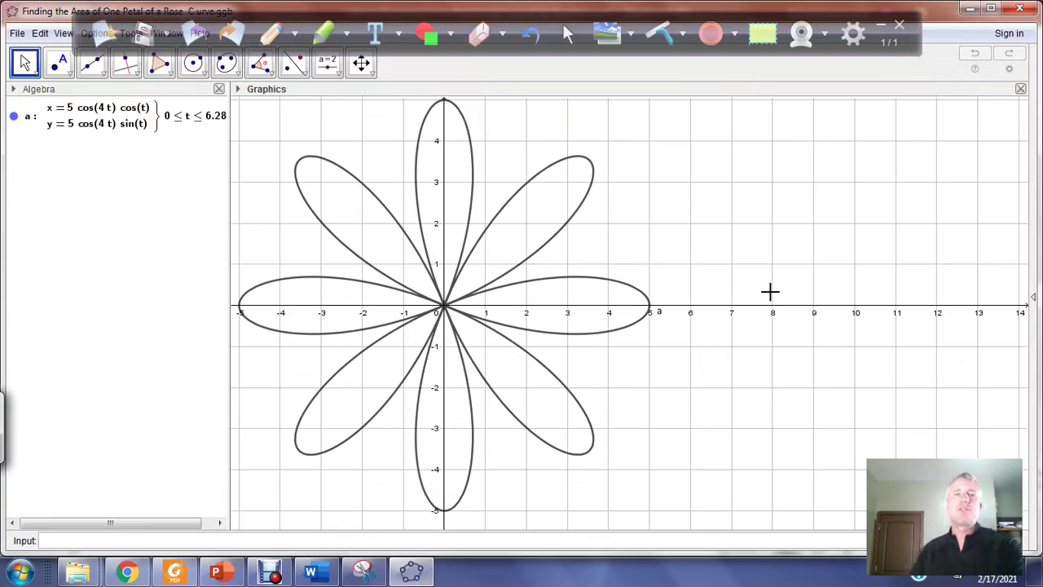
drag(228, 154, 81, 163)
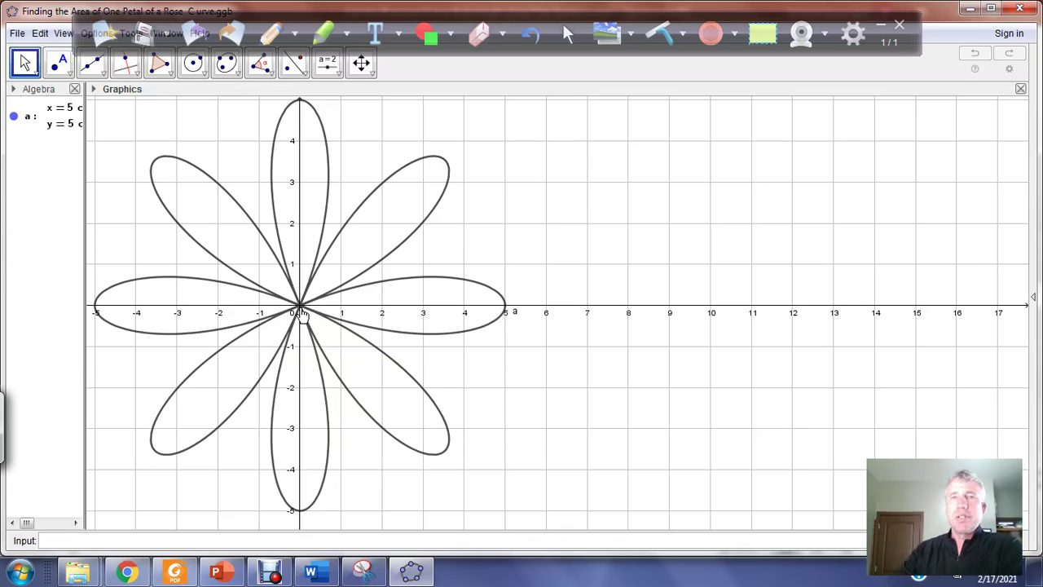
- Set the pen ink to red and handwrite A = ½∫ r² dθ from α to β at top right
click(294, 34)
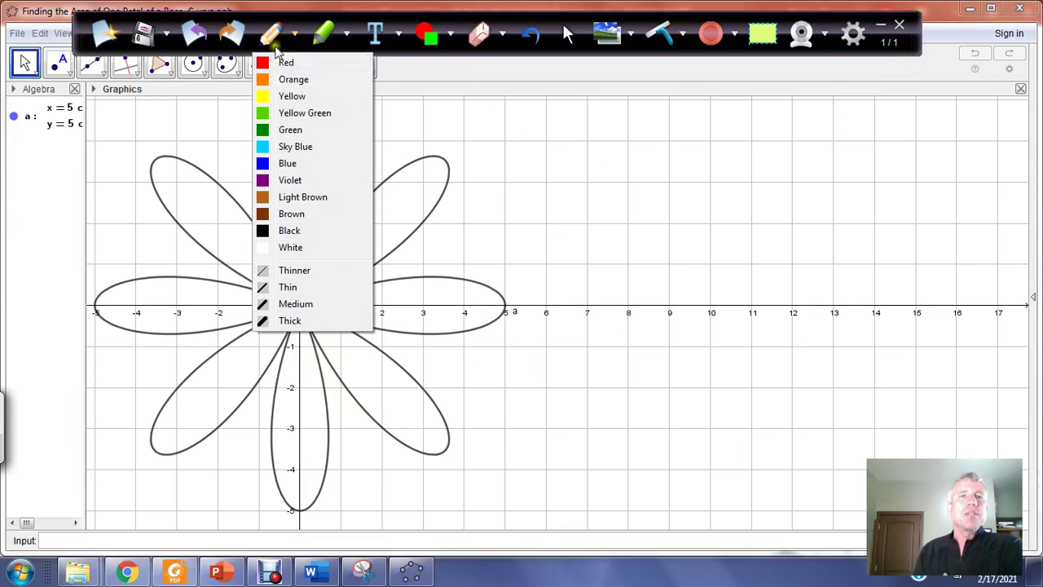
click(287, 64)
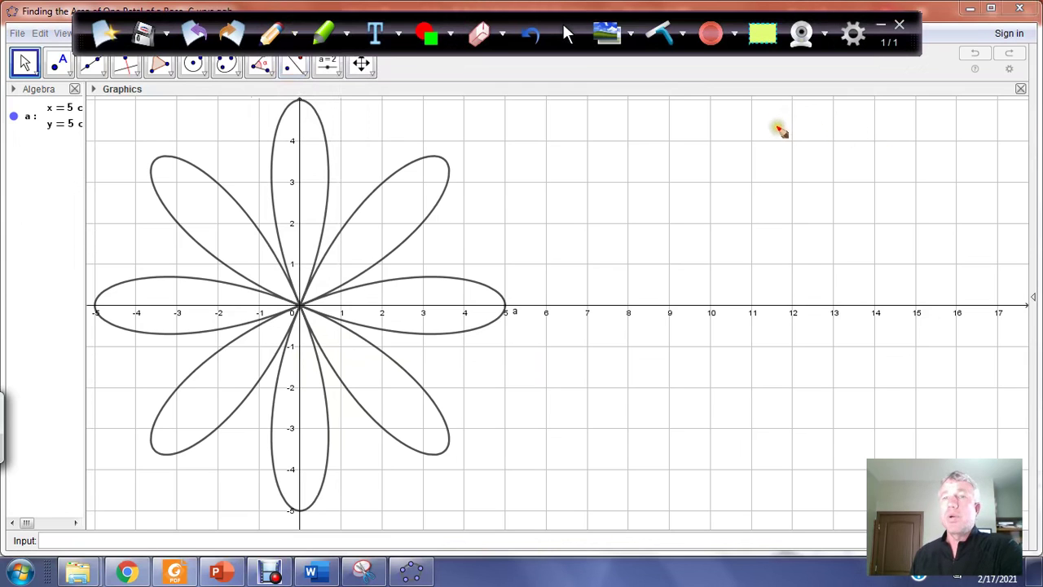
mouse_move(778, 129)
mouse_down()
mouse_move(802, 114)
mouse_move(794, 125)
mouse_move(846, 122)
mouse_move(846, 112)
mouse_move(856, 145)
mouse_up()
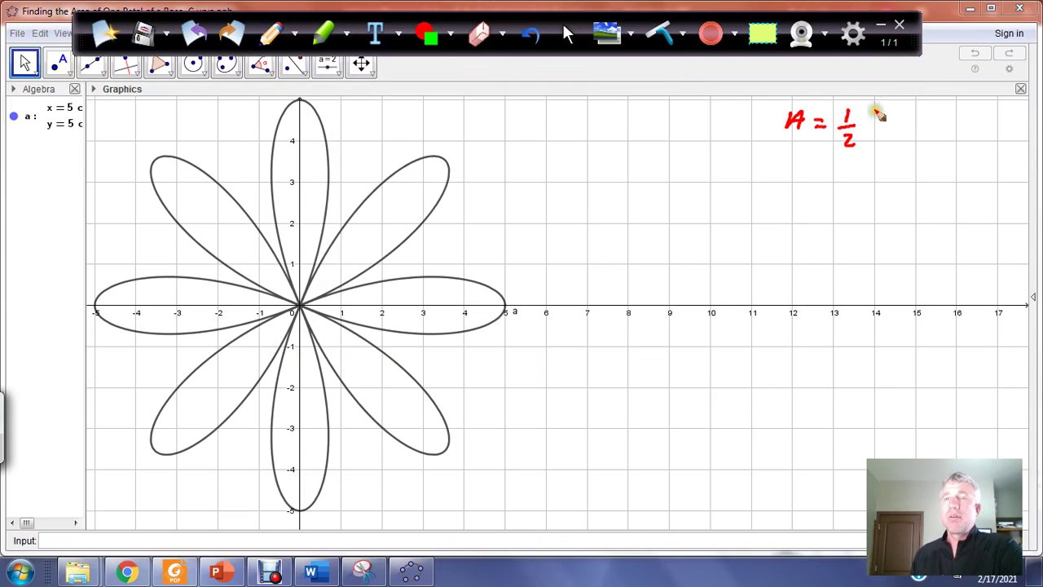
mouse_move(876, 107)
mouse_down()
mouse_move(871, 152)
mouse_move(882, 166)
mouse_move(883, 117)
mouse_move(874, 117)
mouse_up()
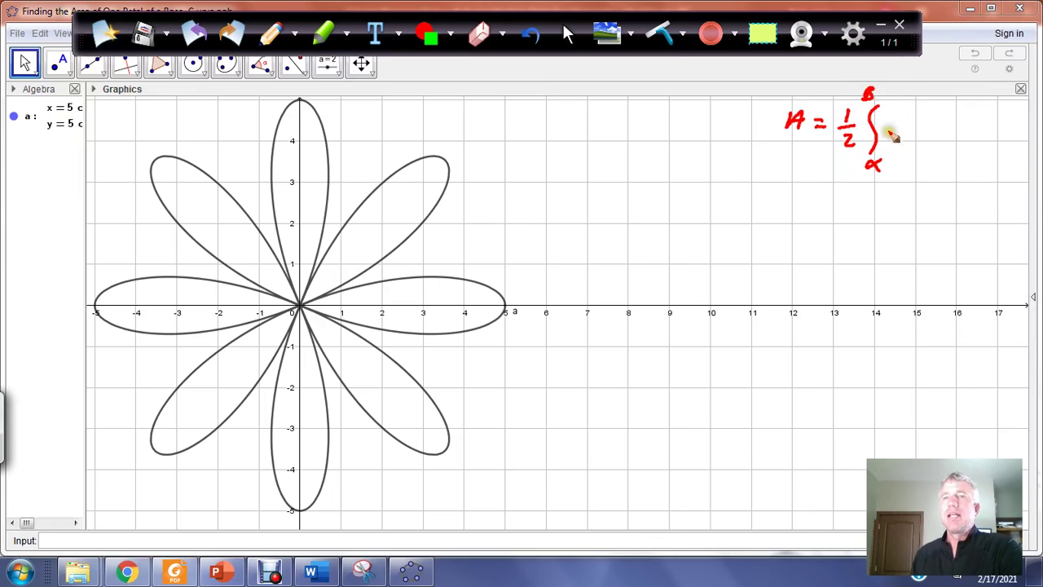
mouse_move(888, 132)
mouse_down()
mouse_move(901, 122)
mouse_move(942, 127)
mouse_up()
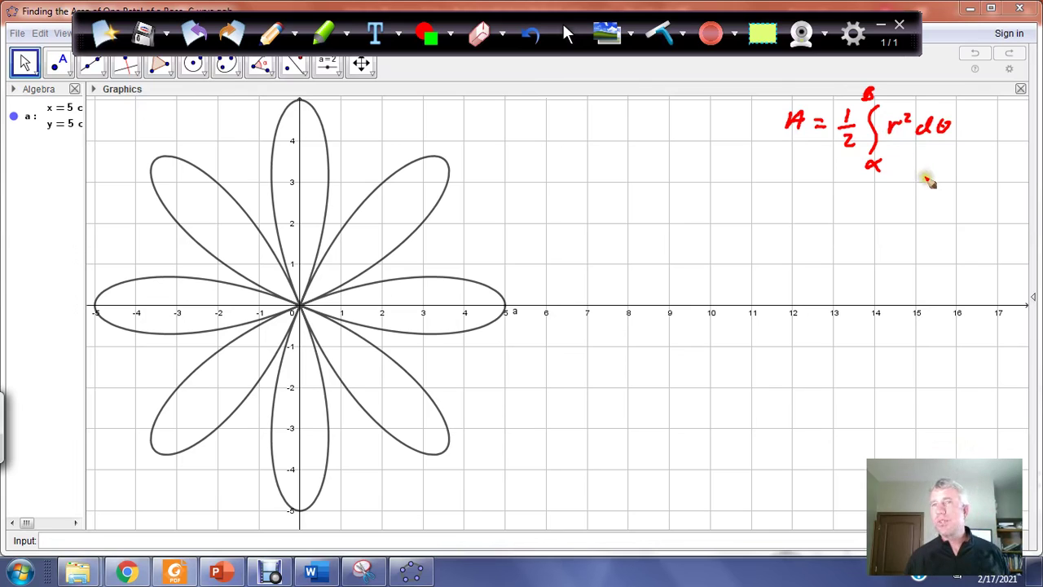
- Mark the origin with a red dot and handwrite r = 5cos(4θ) above the rose
click(300, 306)
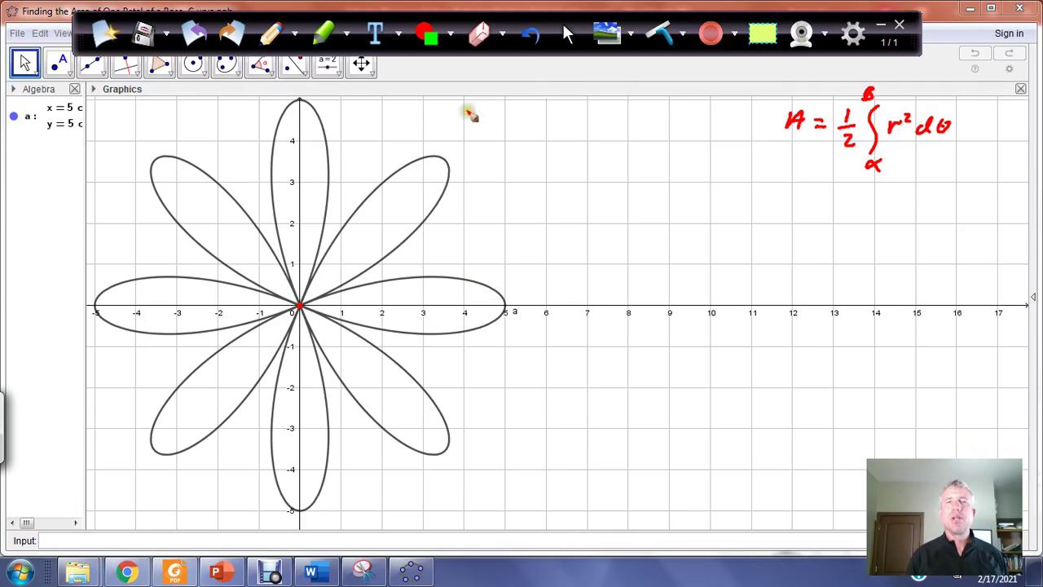
drag(509, 119, 545, 115)
drag(534, 123, 617, 124)
drag(629, 112, 643, 126)
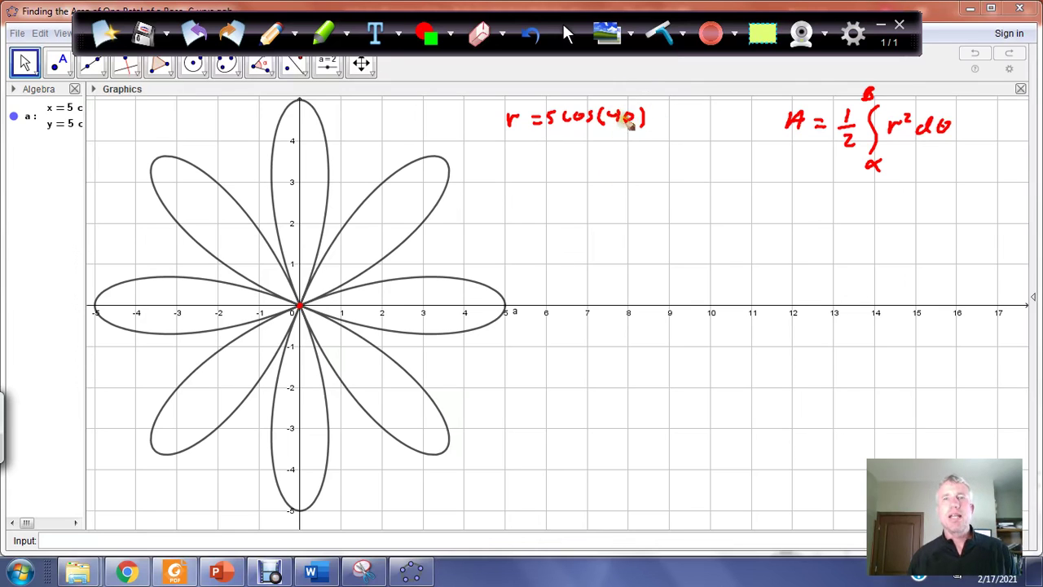
- Erase the messy 4θ) ending and rewrite it in red ink after cos
key(e)
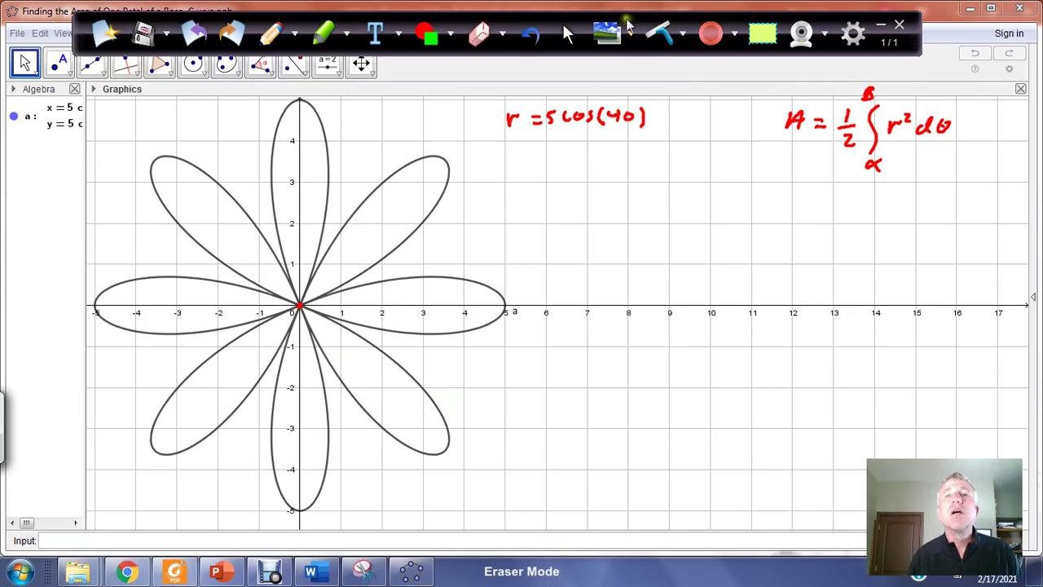
mouse_move(627, 105)
mouse_down()
mouse_move(662, 131)
mouse_move(633, 74)
mouse_up()
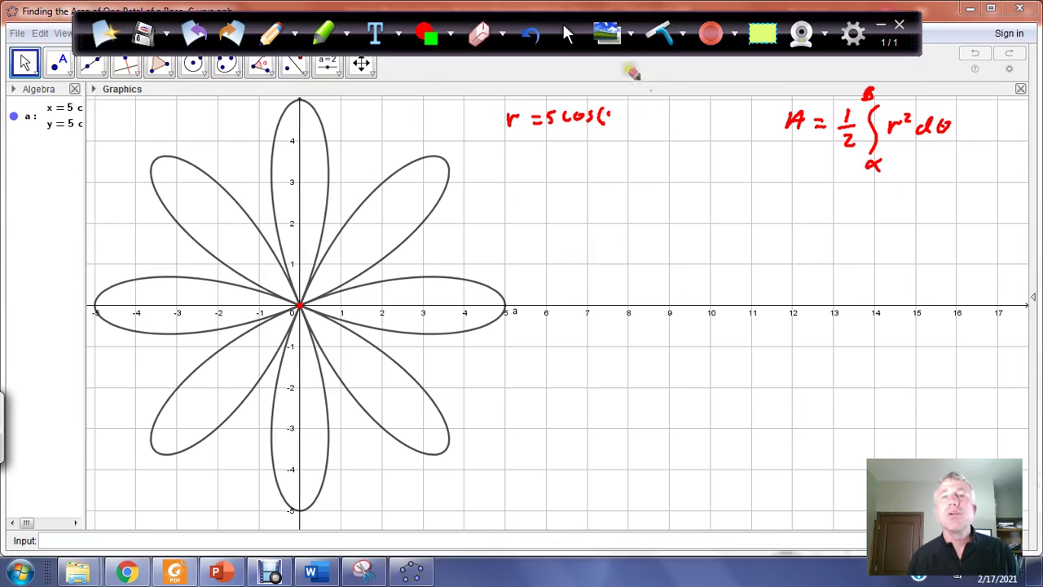
drag(630, 127, 608, 114)
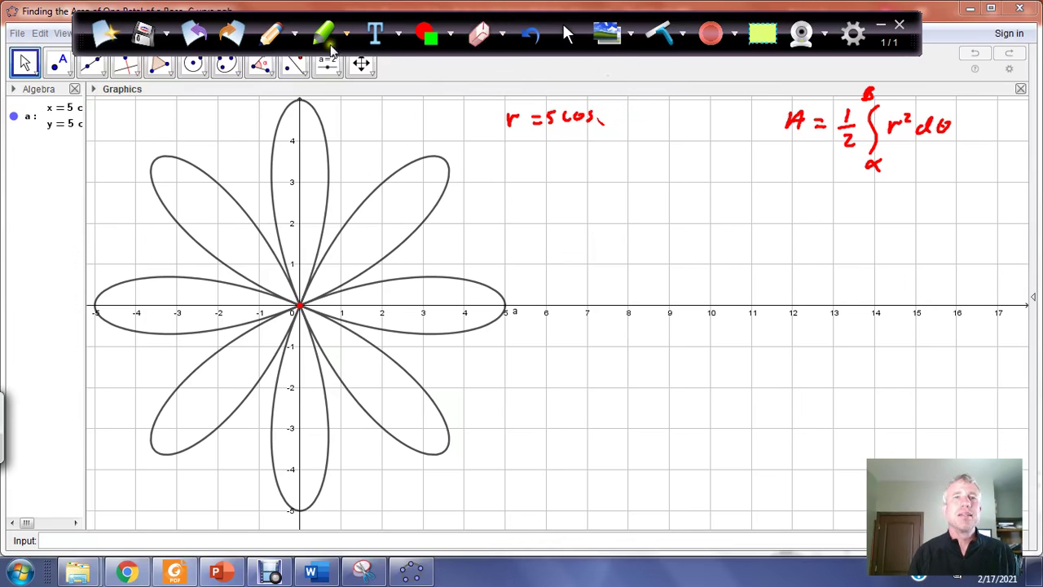
click(297, 33)
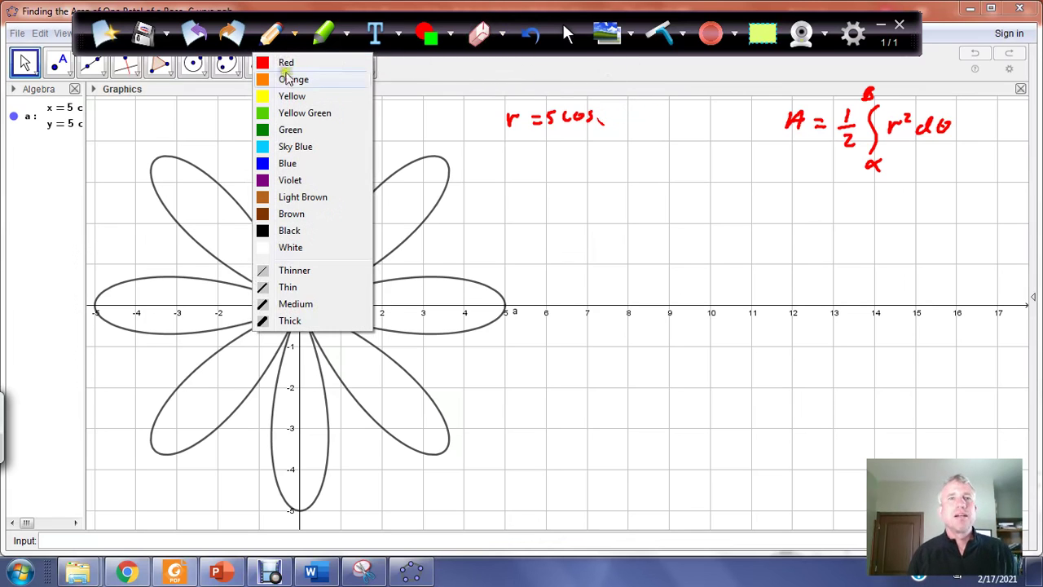
click(286, 63)
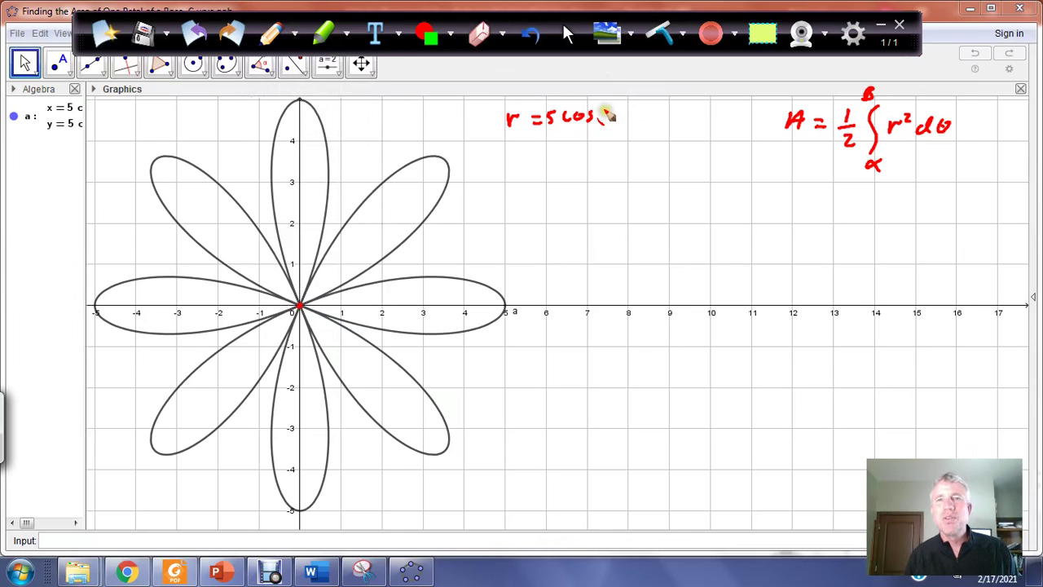
mouse_move(607, 111)
mouse_down()
mouse_move(604, 127)
mouse_move(650, 127)
mouse_up()
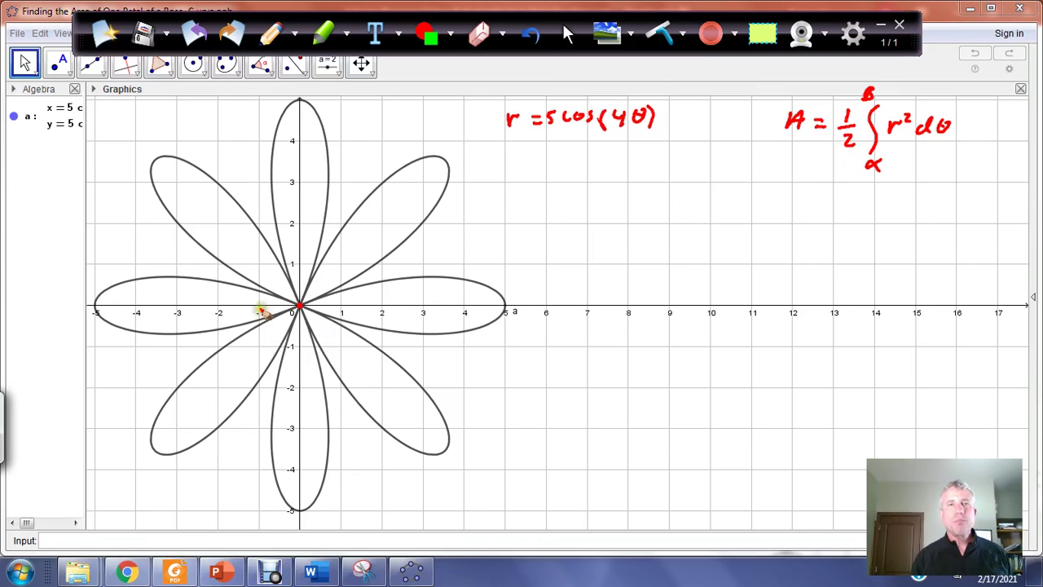
- Draw two red rays from the origin around the right petal, with an angle arc and α label
mouse_move(277, 298)
mouse_down()
mouse_move(338, 330)
mouse_move(466, 370)
mouse_up()
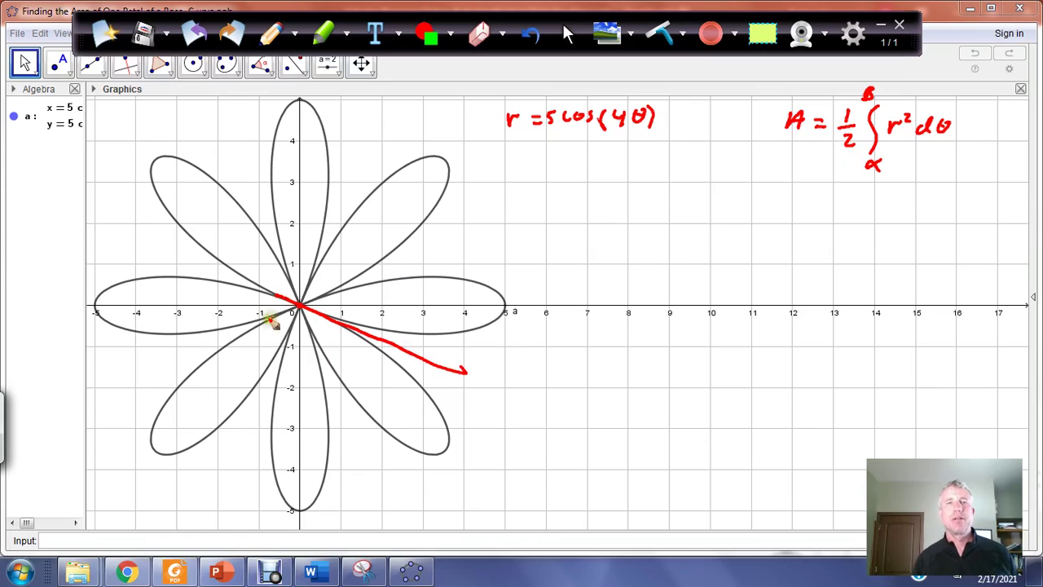
mouse_move(285, 317)
mouse_down()
mouse_move(459, 231)
mouse_move(456, 240)
mouse_up()
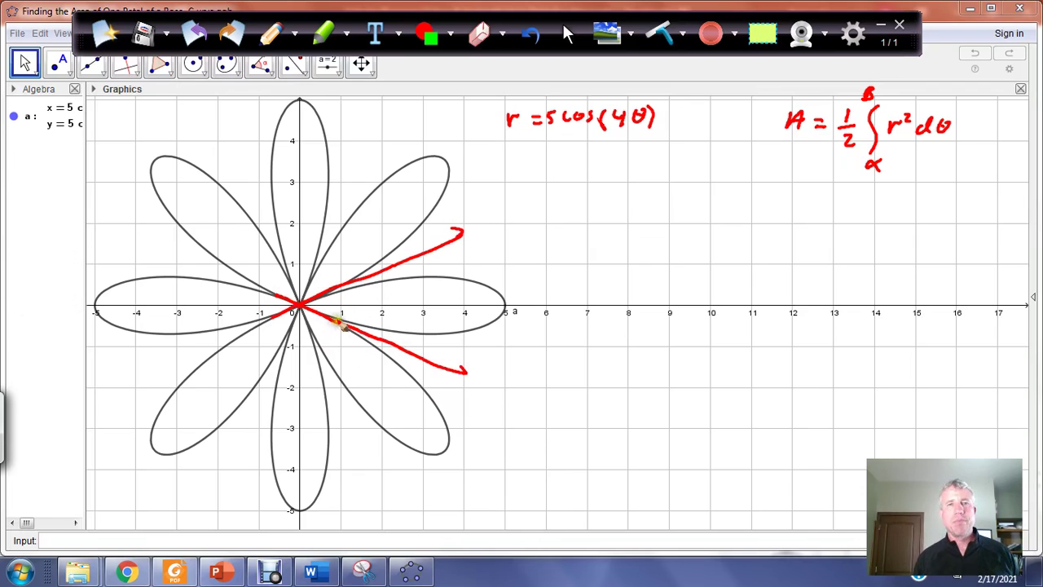
mouse_move(340, 321)
mouse_down()
mouse_move(333, 289)
mouse_move(340, 291)
mouse_up()
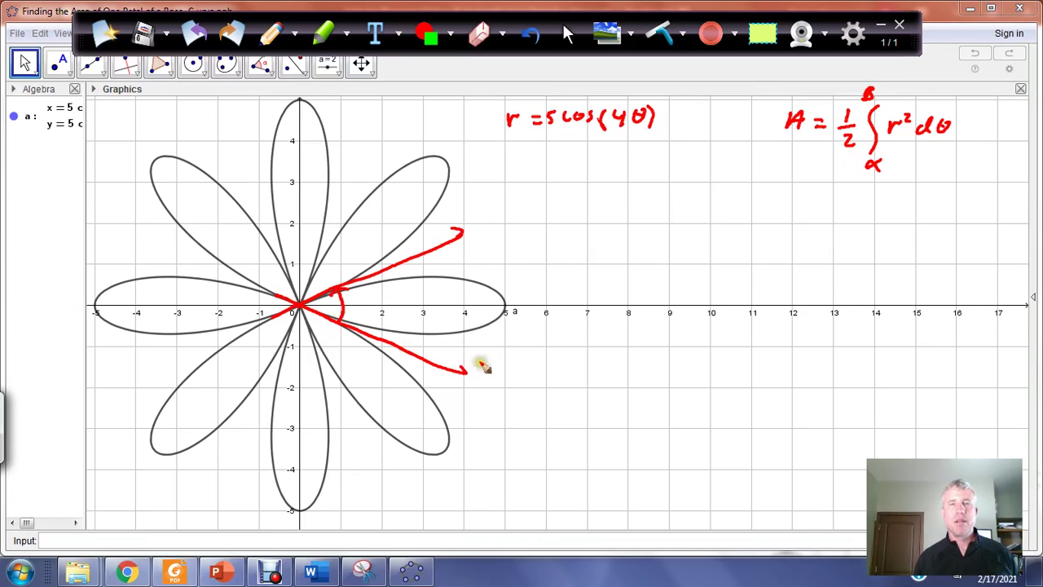
drag(480, 370, 493, 379)
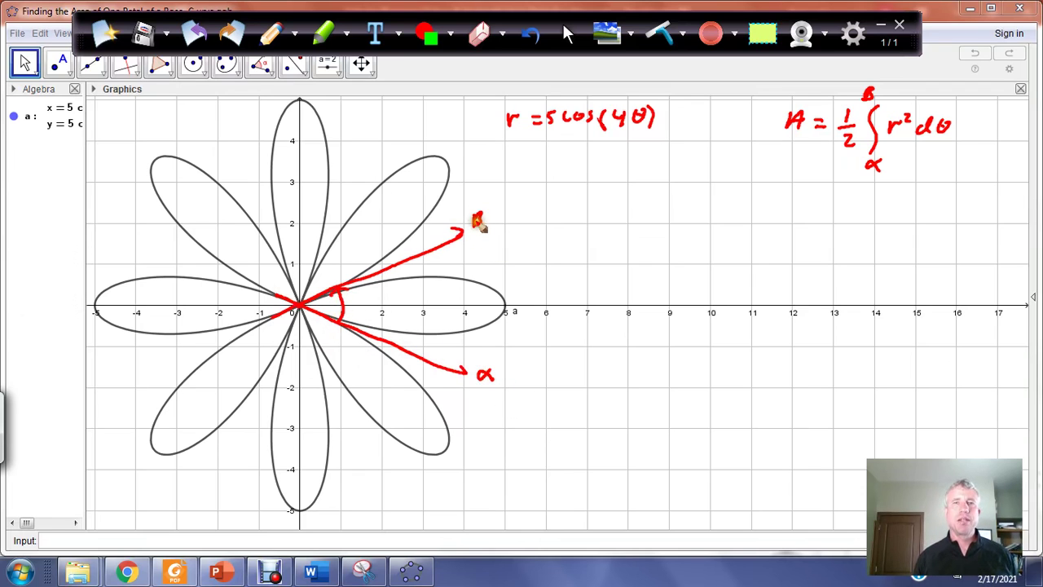
- Erase the stray petal shading and inner ray starts, leaving the bounding rays clear
mouse_move(329, 303)
mouse_down()
mouse_move(410, 299)
mouse_move(426, 317)
mouse_move(467, 316)
mouse_move(430, 301)
mouse_move(380, 305)
mouse_up()
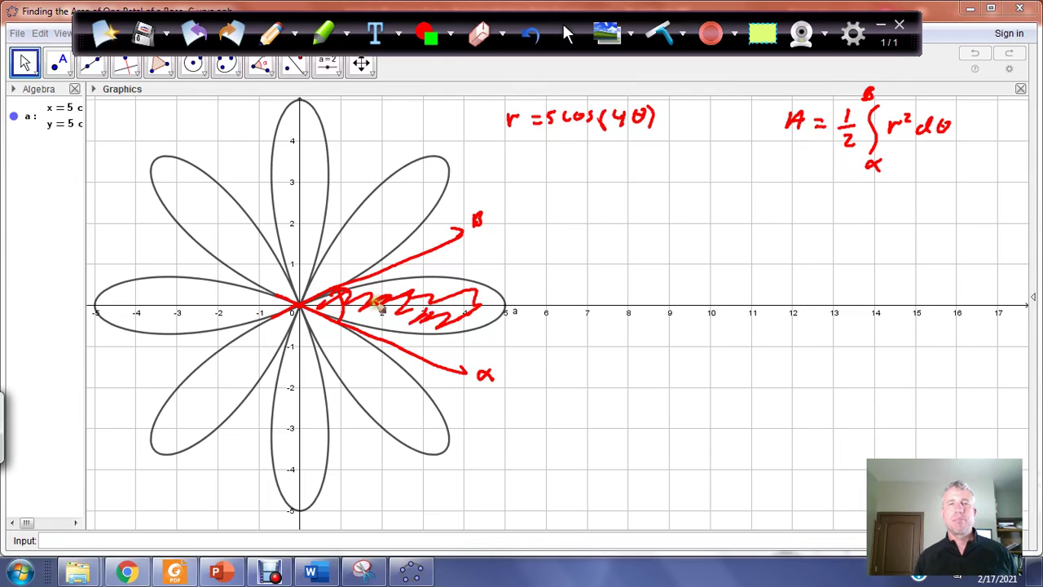
click(479, 34)
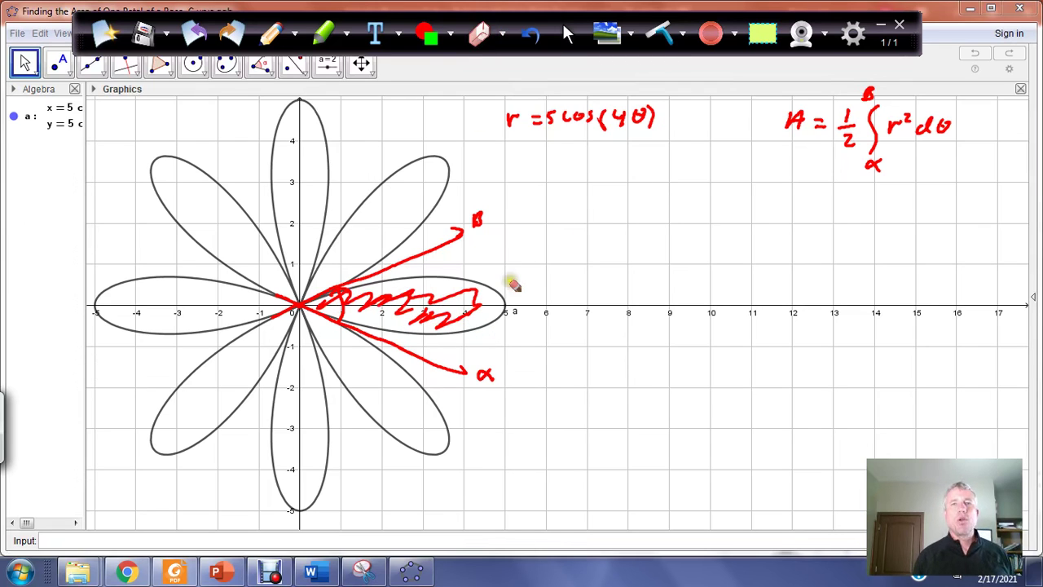
mouse_move(513, 284)
mouse_down()
mouse_move(407, 308)
mouse_move(342, 305)
mouse_move(361, 333)
mouse_move(469, 321)
mouse_up()
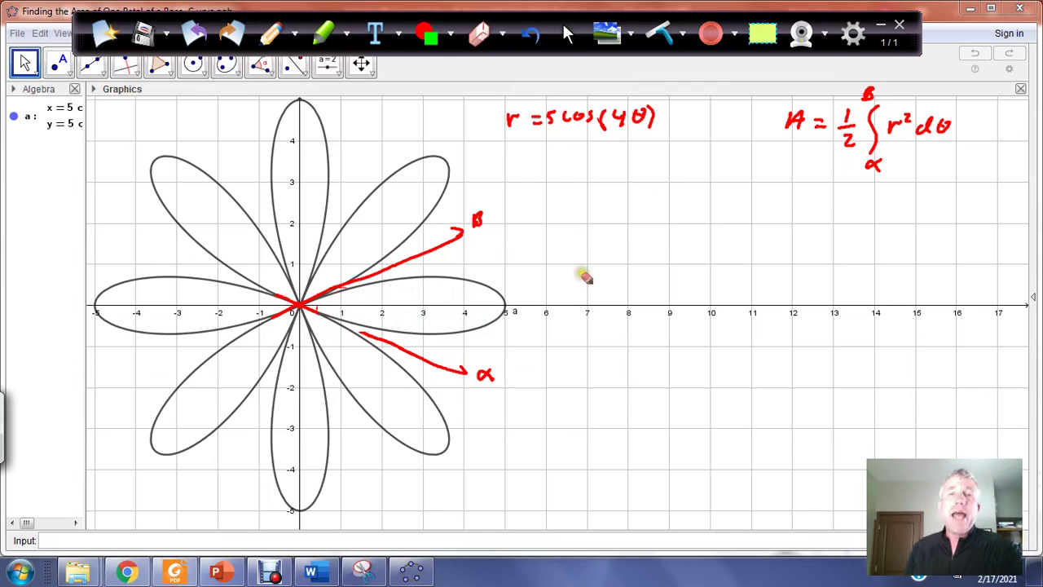
key(p)
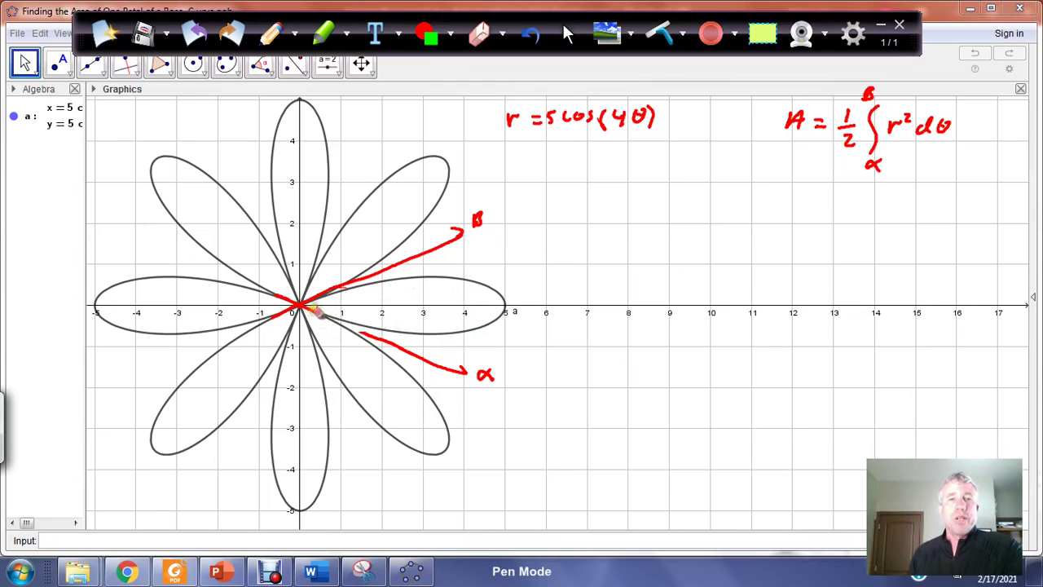
- With red ink, reconnect the α ray to the origin and draw the labelled radial axis arrow
click(294, 34)
click(285, 62)
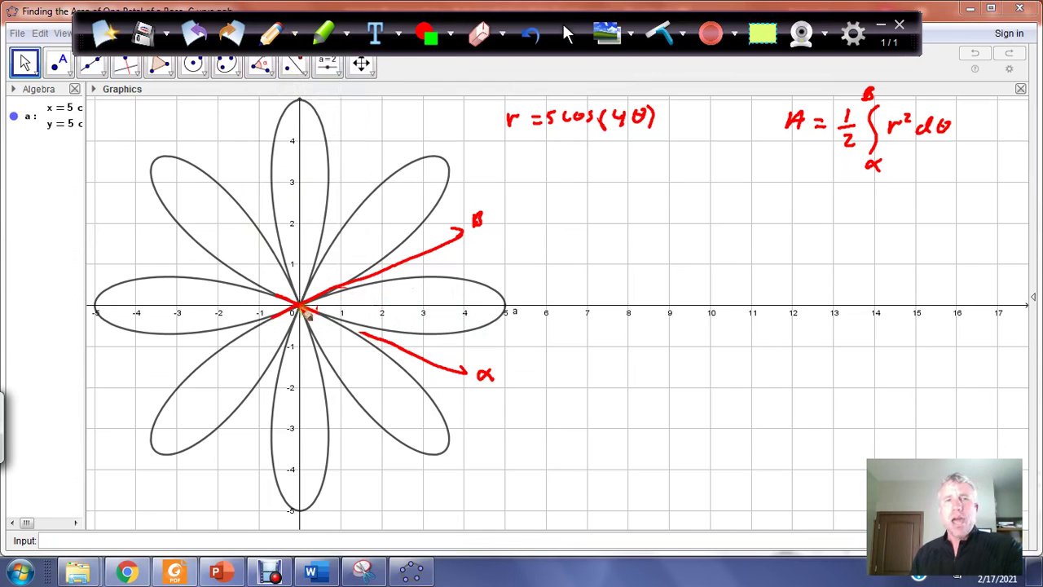
drag(303, 310, 385, 345)
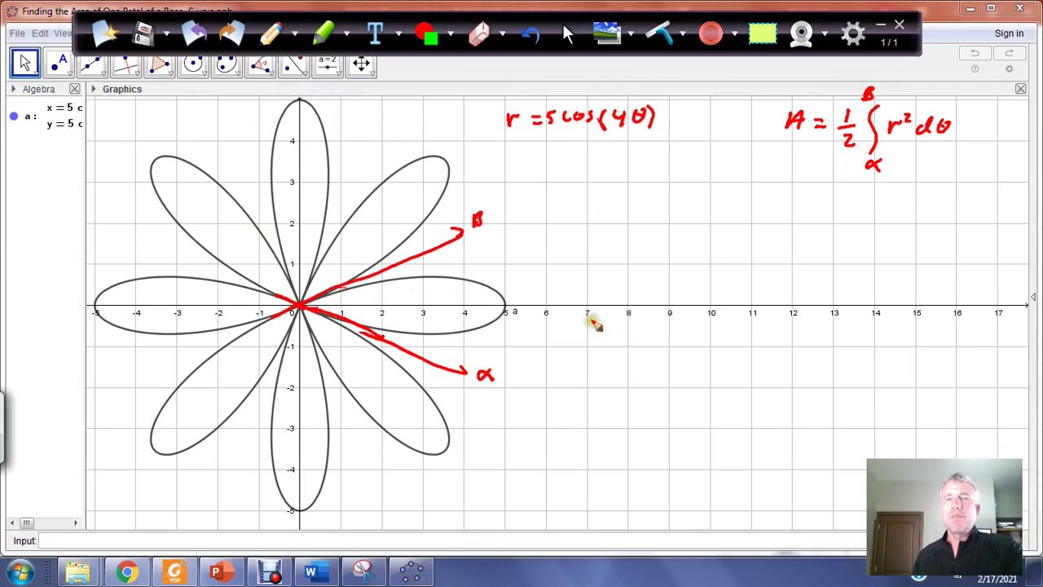
mouse_move(601, 296)
mouse_down()
mouse_move(617, 305)
mouse_move(600, 318)
mouse_move(690, 345)
mouse_move(692, 326)
mouse_move(784, 327)
mouse_up()
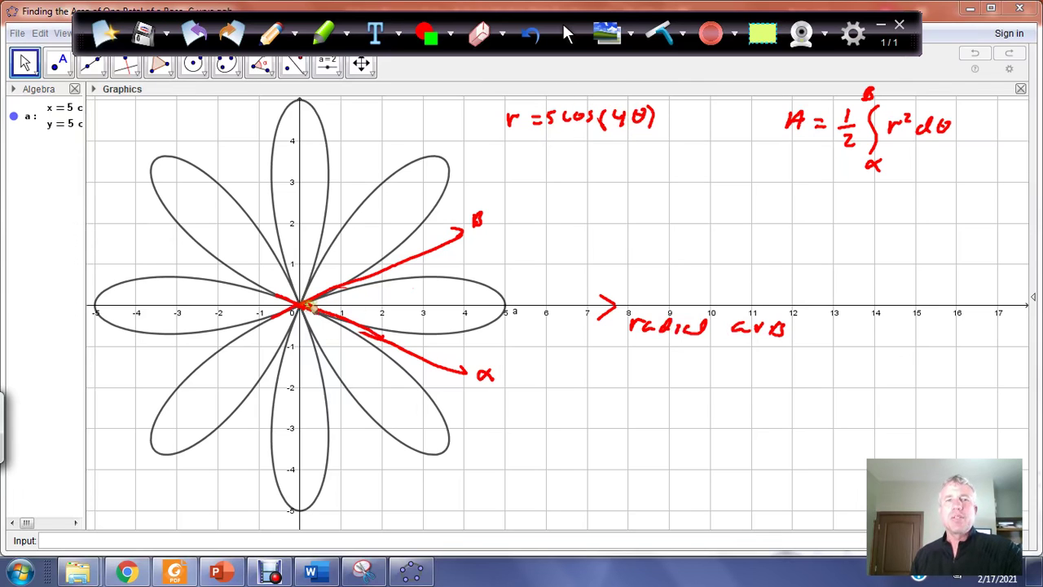
- Mark the petal tip at (5, 0) with a pointer and write (r, θ)
click(506, 308)
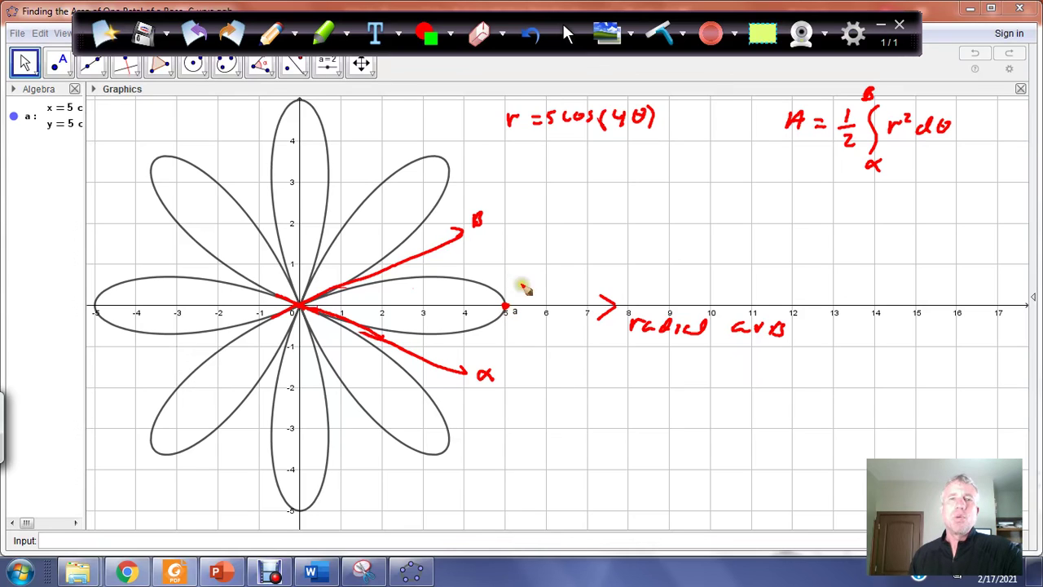
drag(530, 274, 520, 296)
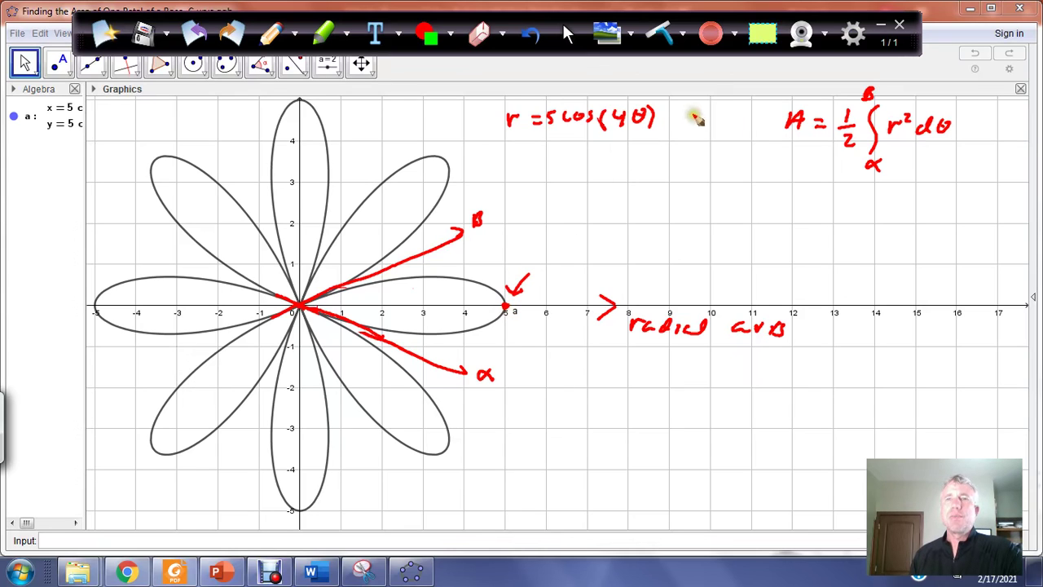
mouse_move(690, 109)
mouse_down()
mouse_move(687, 124)
mouse_move(706, 113)
mouse_move(709, 125)
mouse_up()
mouse_move(727, 108)
mouse_down()
mouse_move(722, 120)
mouse_move(740, 121)
mouse_up()
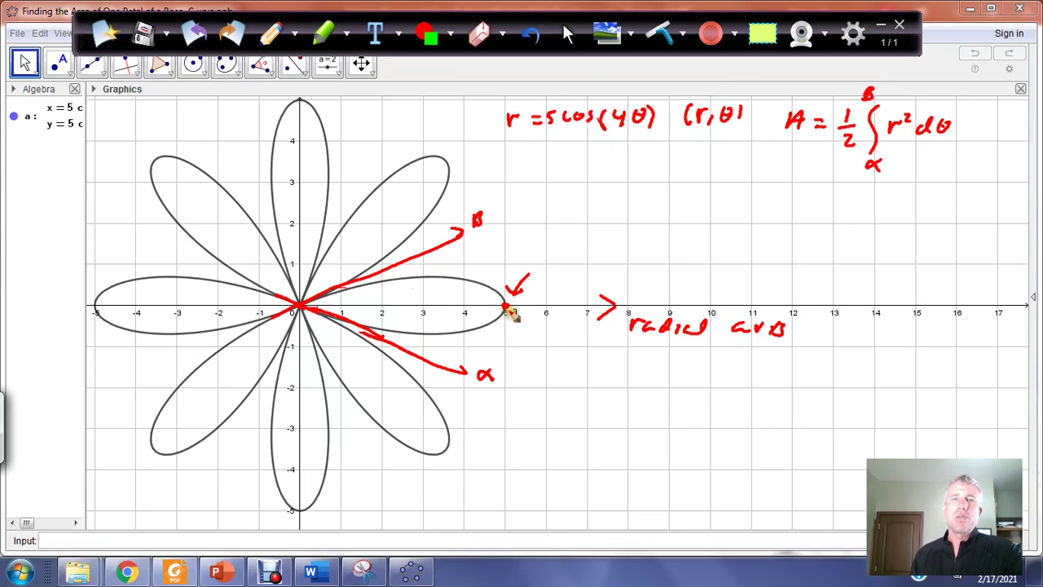
drag(539, 260, 544, 279)
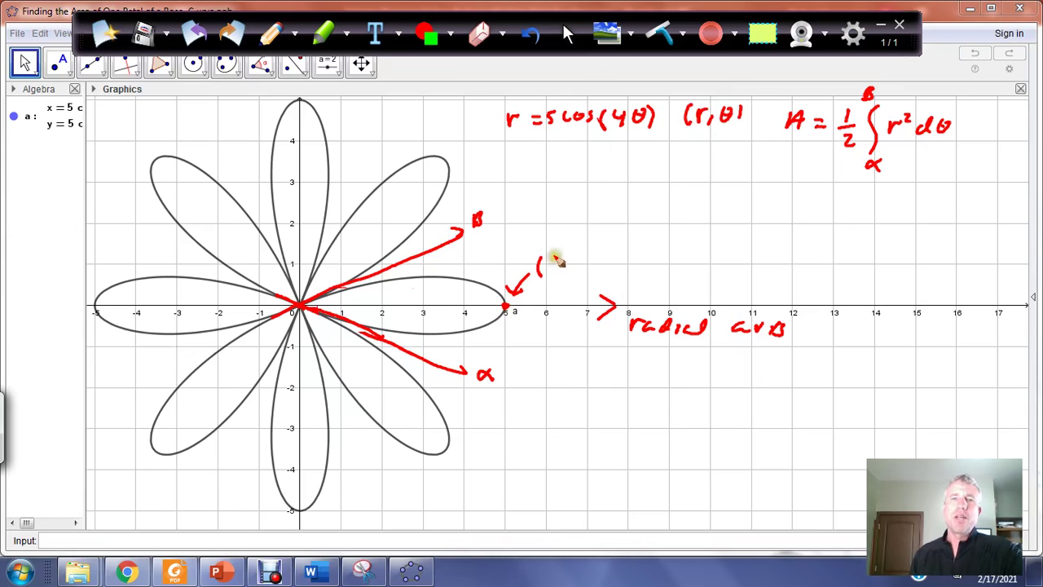